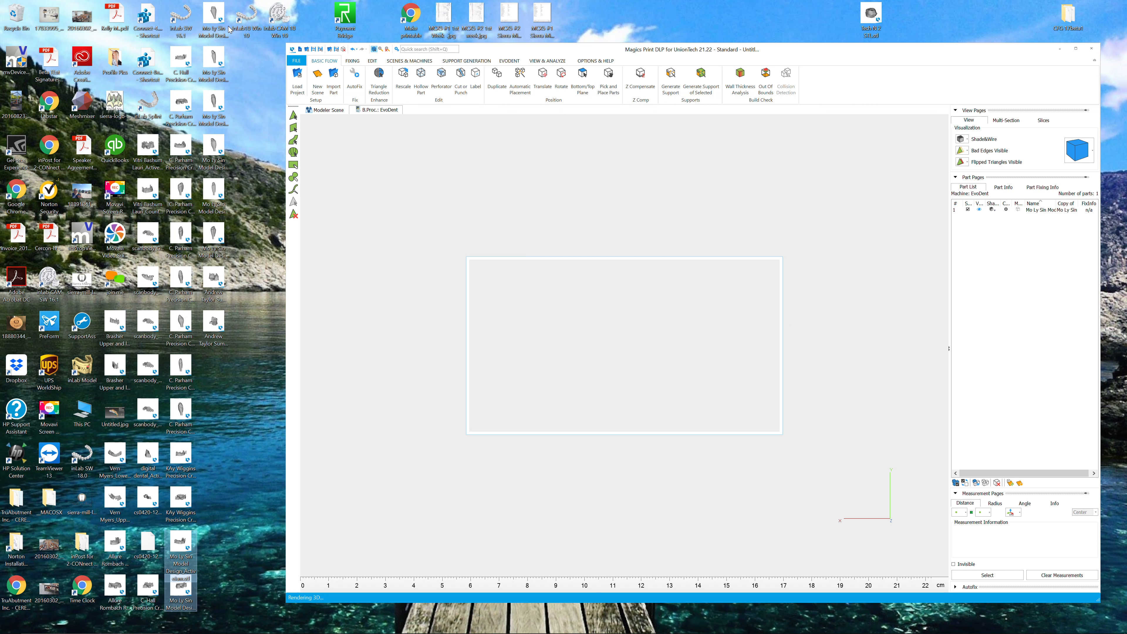
- Import the case's STL files from the desktop into the build scene
left_click_drag(229, 253, 207, 14)
left_click_drag(210, 99, 539, 271)
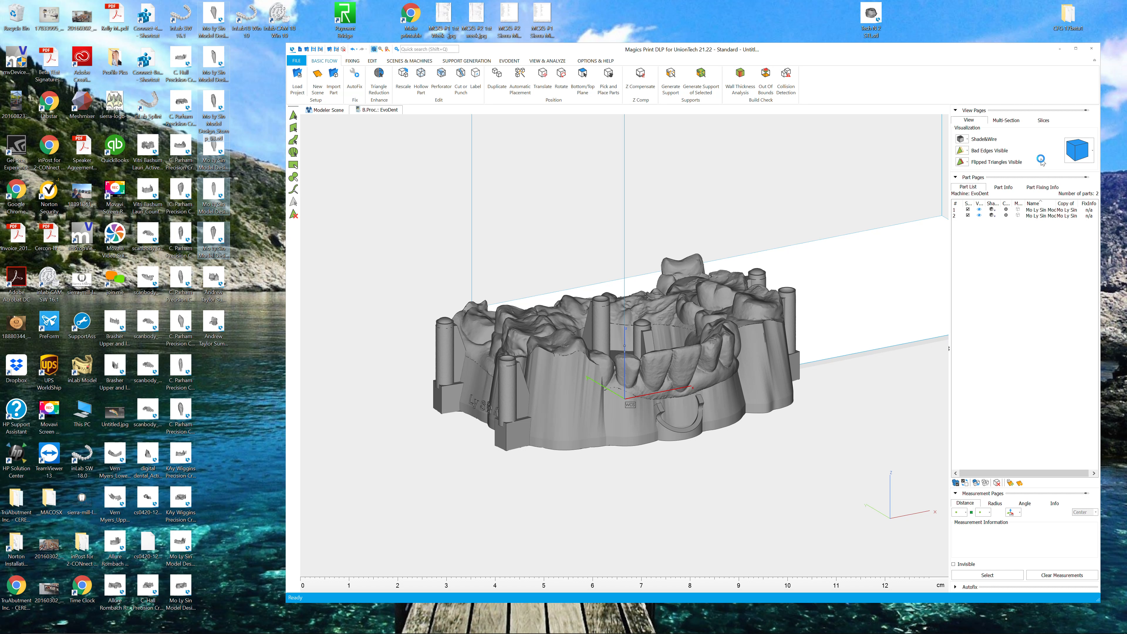
- Move the arch model with the die sockets onto the build platform and rotate it about -33° about Z to fit at one end
left_click(1083, 157)
scroll(810, 335, "down", 3)
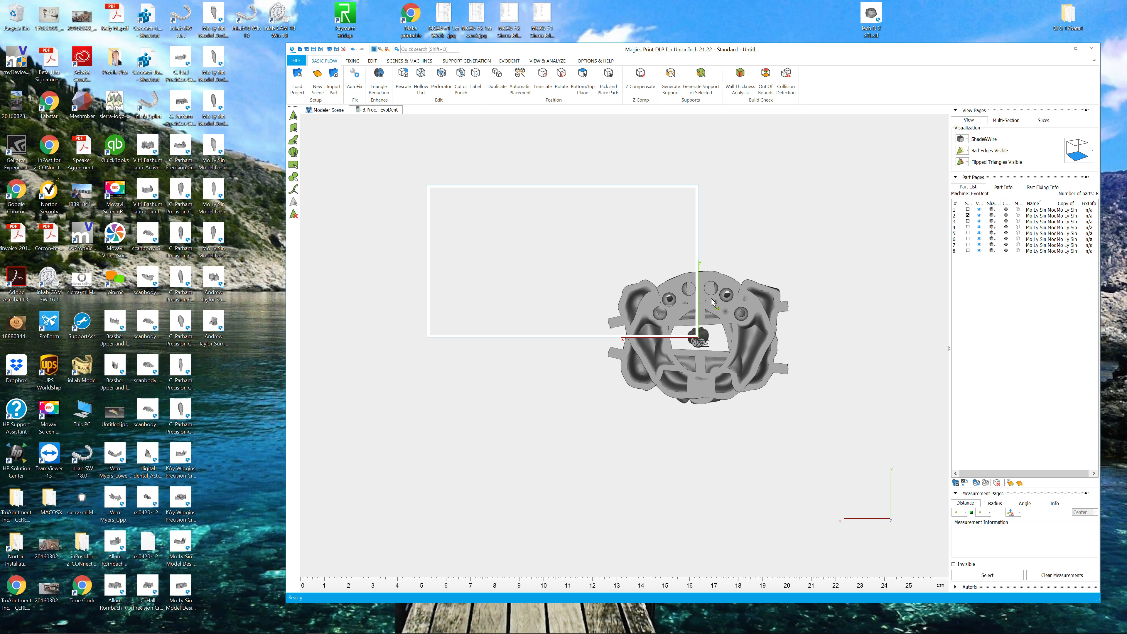
key("ctrl+t")
left_click_drag(747, 363, 564, 284)
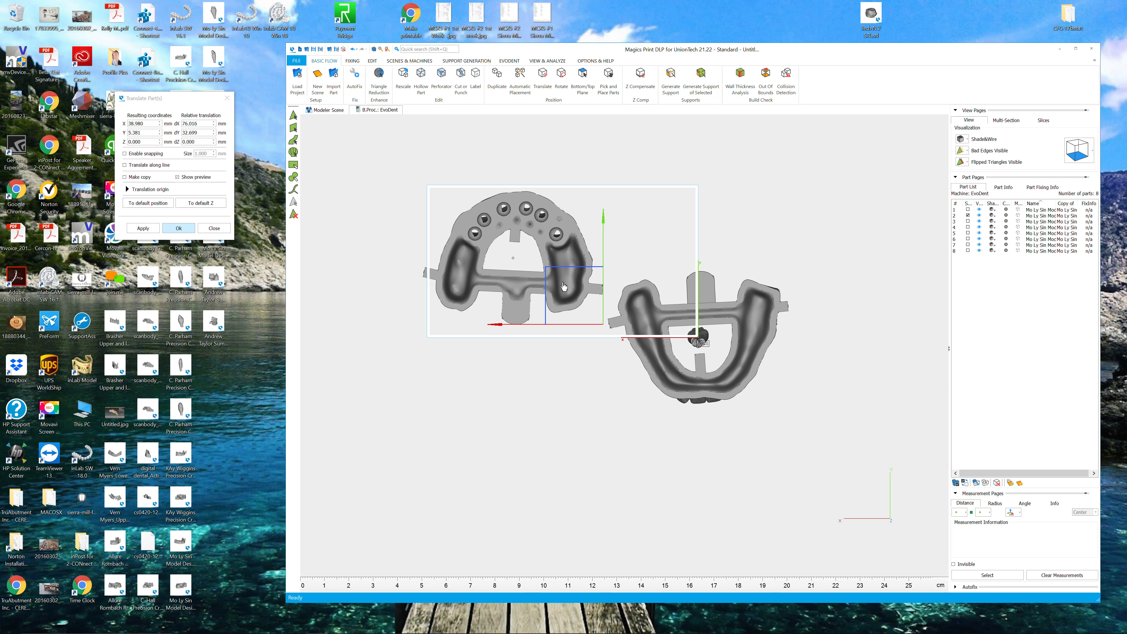
key("ctrl+r")
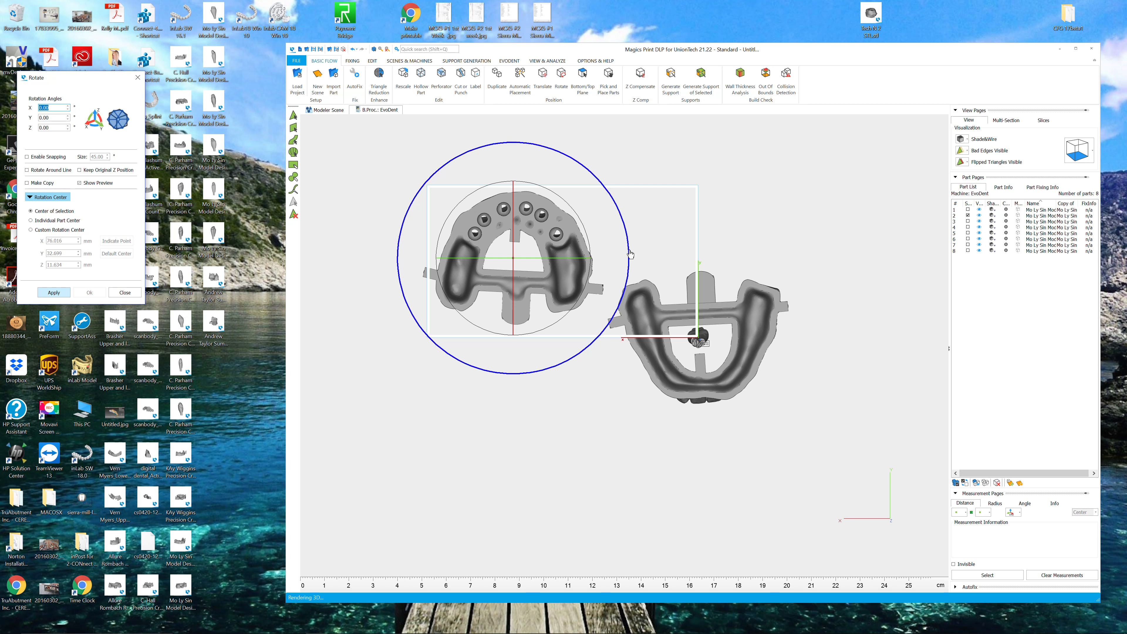
left_click_drag(622, 232, 602, 196)
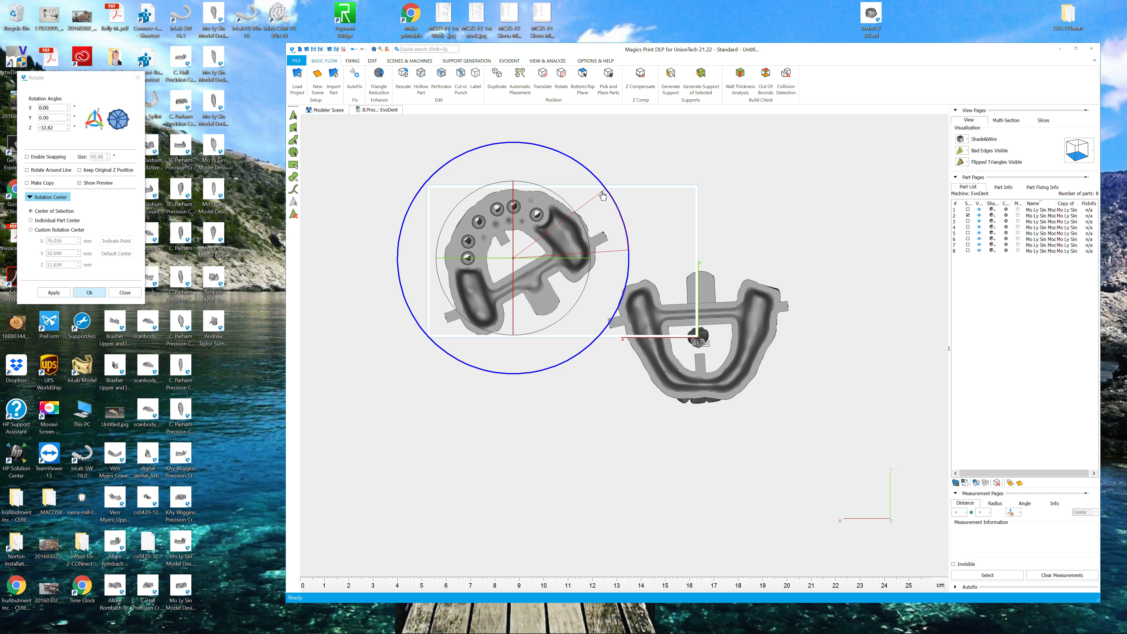
key("ctrl+t")
left_click_drag(574, 300, 561, 299)
- Turn and move the opposing arch model clear of the platform, and unload it from the scene
left_click(710, 369)
key("ctrl+r")
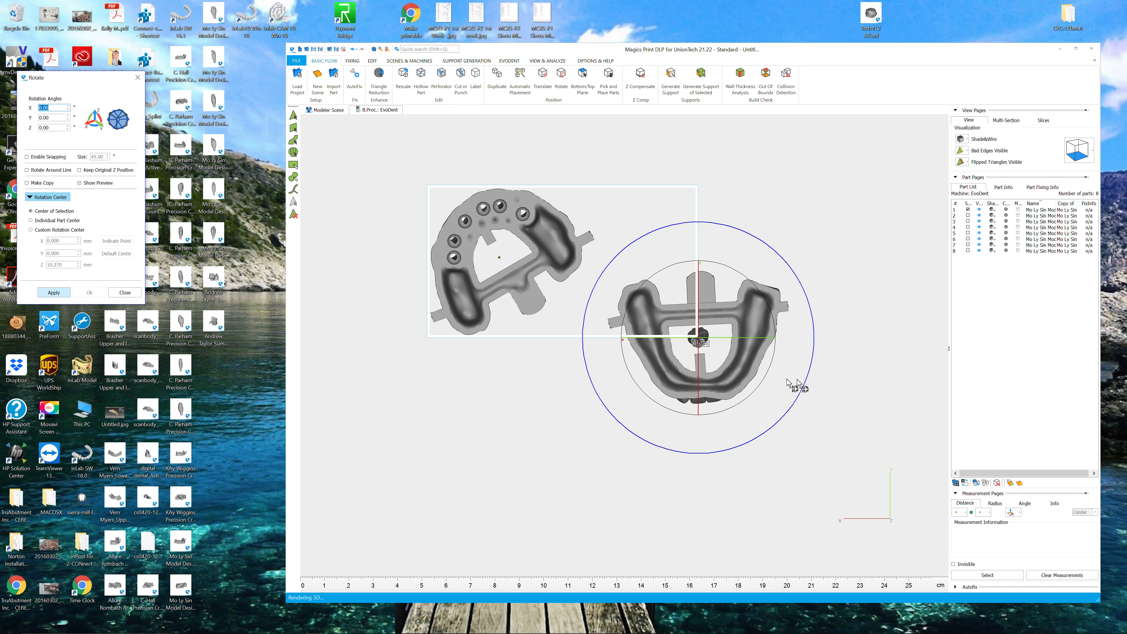
left_click_drag(811, 376, 763, 267)
key("ctrl+t")
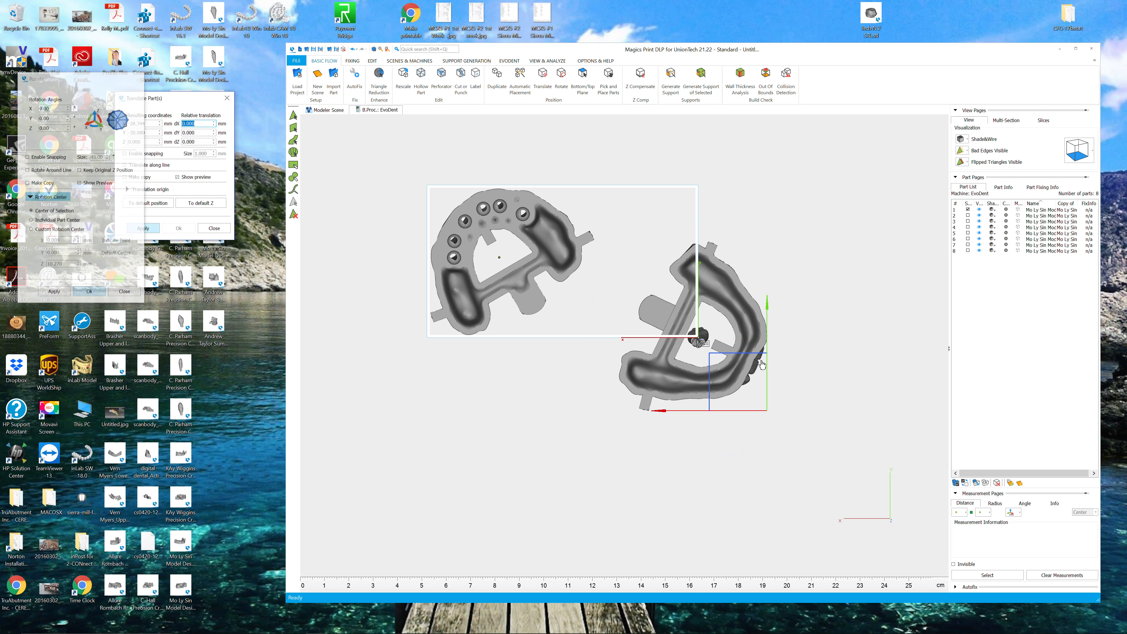
left_click_drag(748, 377, 865, 337)
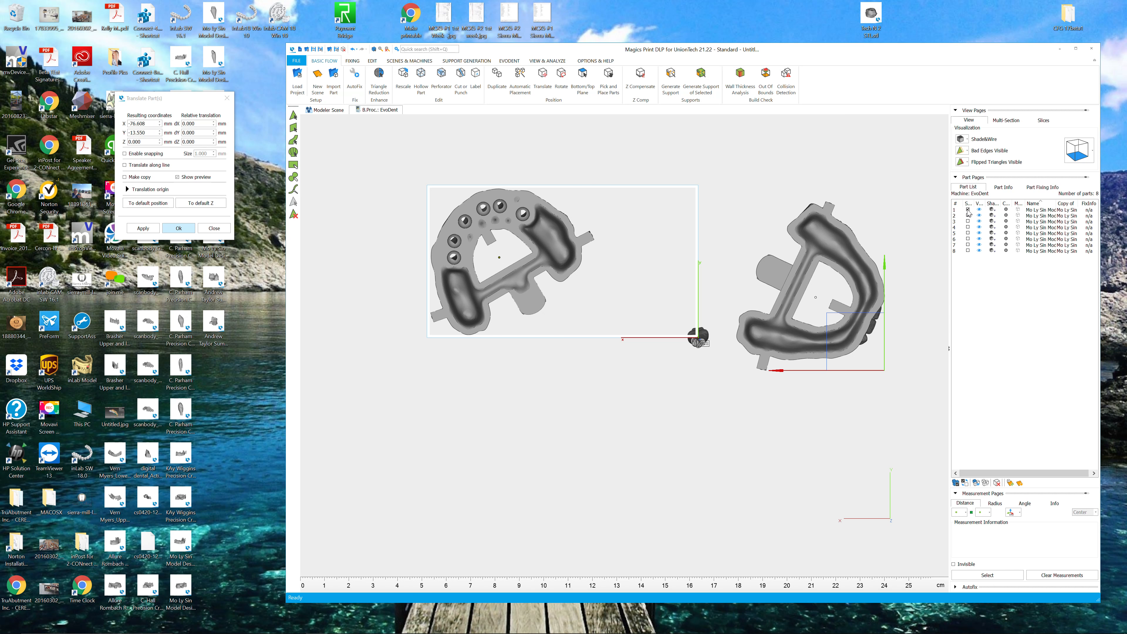
left_click(997, 482)
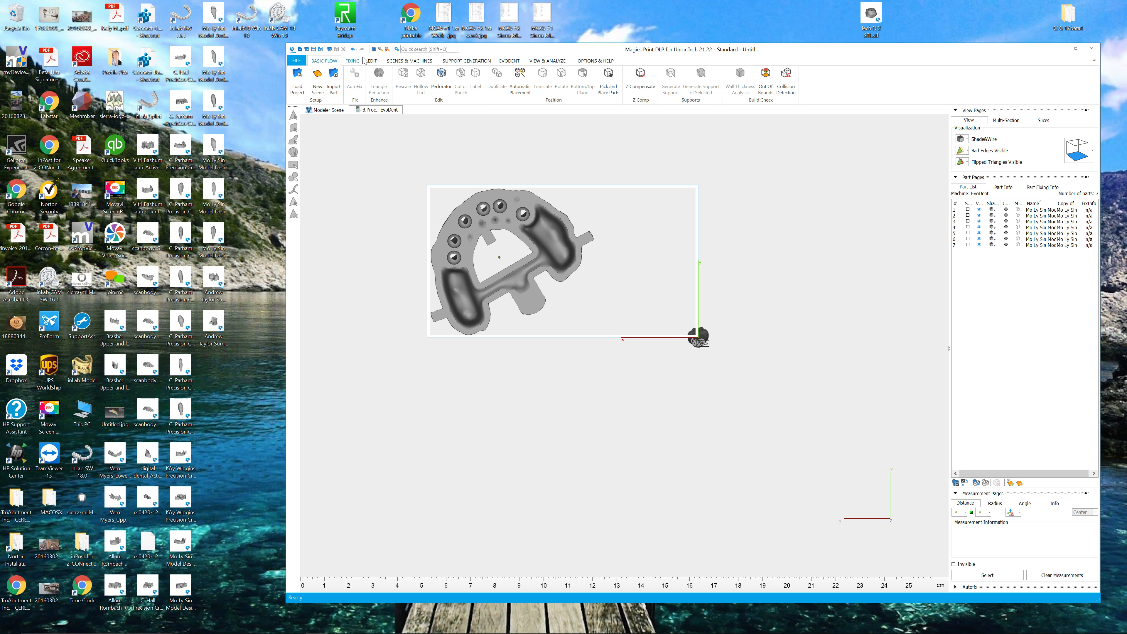
- Create a box part measuring 15 mm in X, 20 mm in Y and 2 mm in Z
left_click(354, 60)
left_click(372, 61)
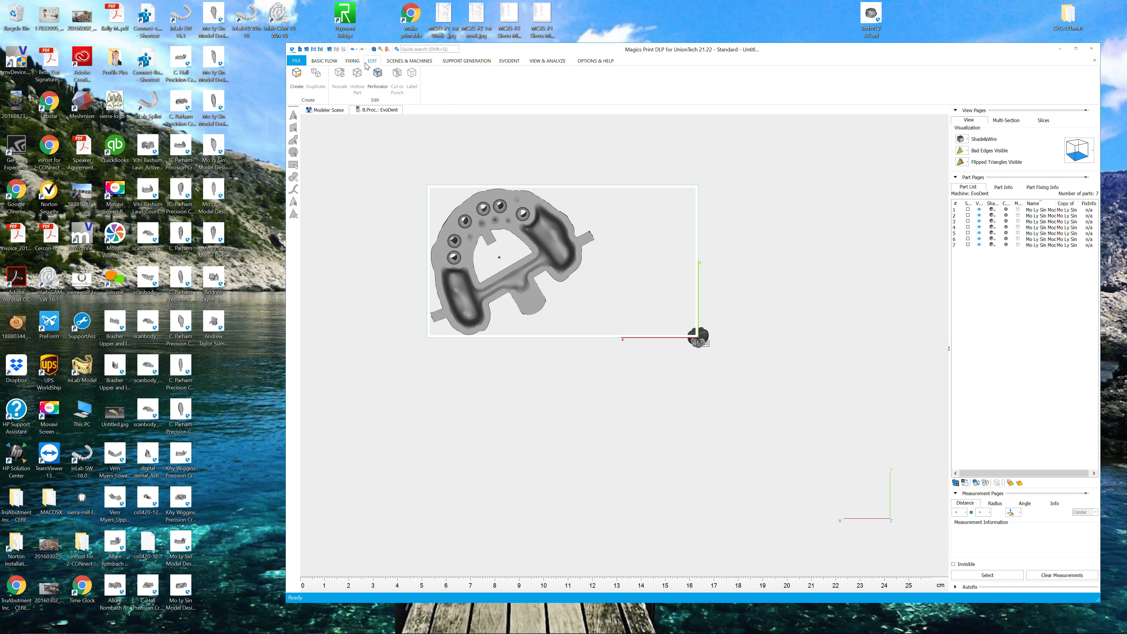
left_click(298, 75)
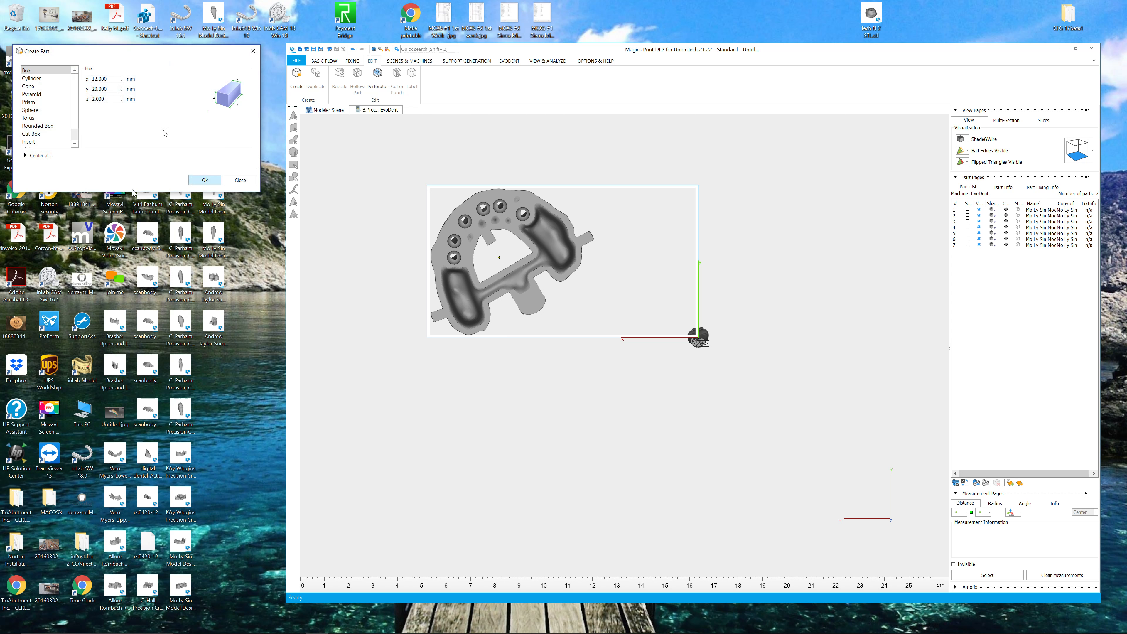
left_click(98, 80)
left_click_drag(110, 79, 91, 81)
type("15")
left_click(112, 99)
left_click(204, 180)
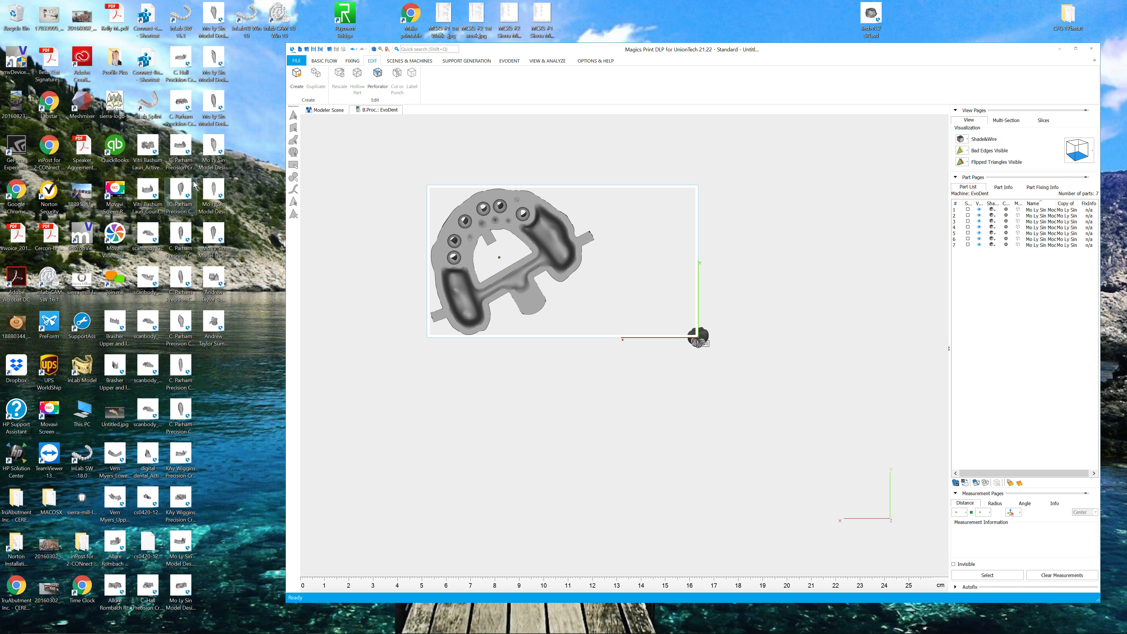
- Move the box and the small tooth dies from the origin onto the free area of the platform beside the arch model
left_click(1080, 156)
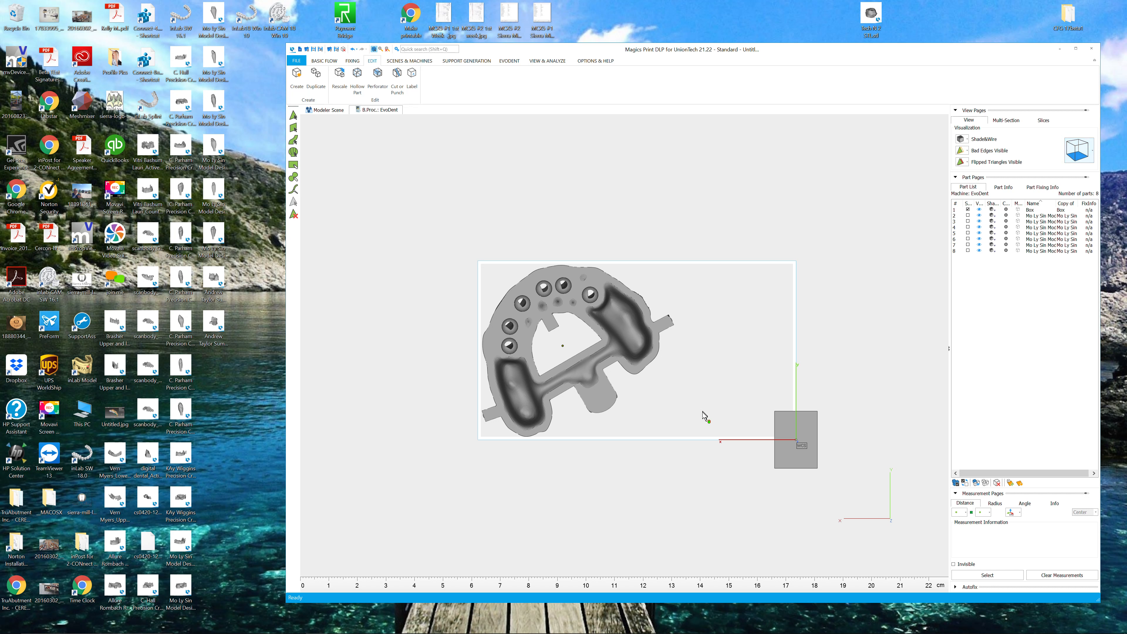
double_click(797, 460)
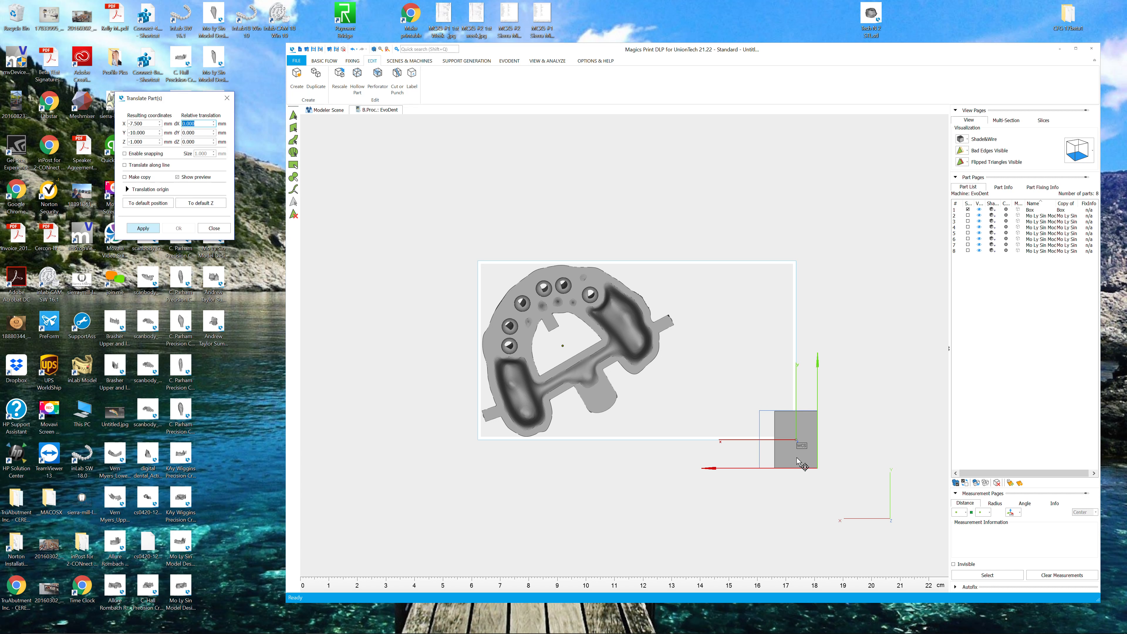
left_click_drag(818, 453, 731, 311)
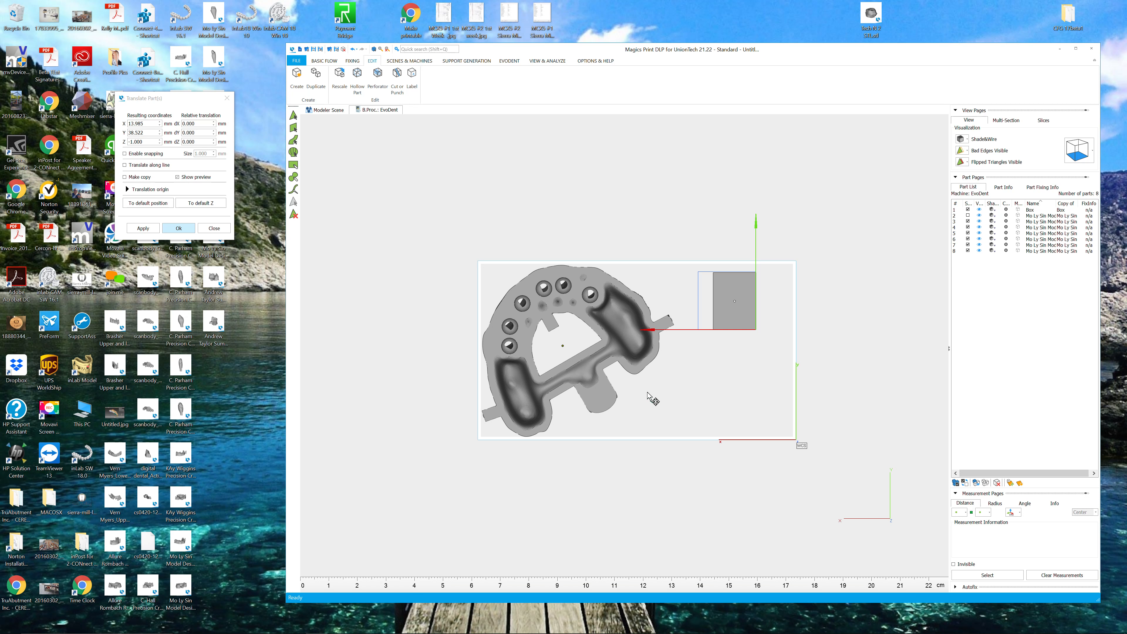
- Move the box away from the tooth dies to about Y 9 mm and set its Z position to 0
left_click(652, 400)
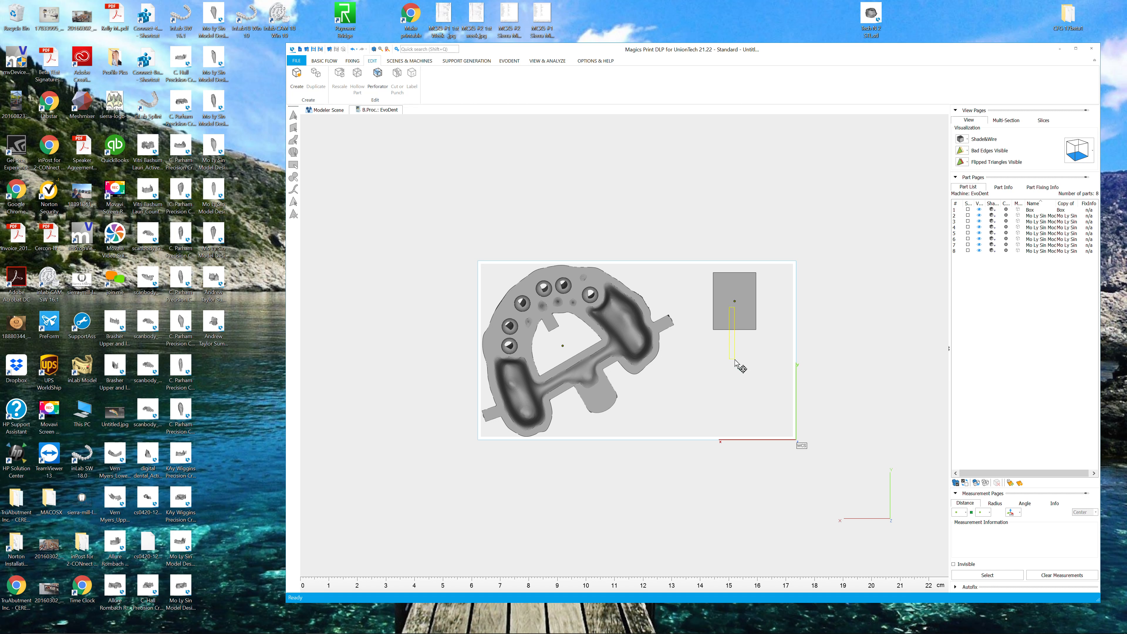
left_click_drag(749, 329, 747, 419)
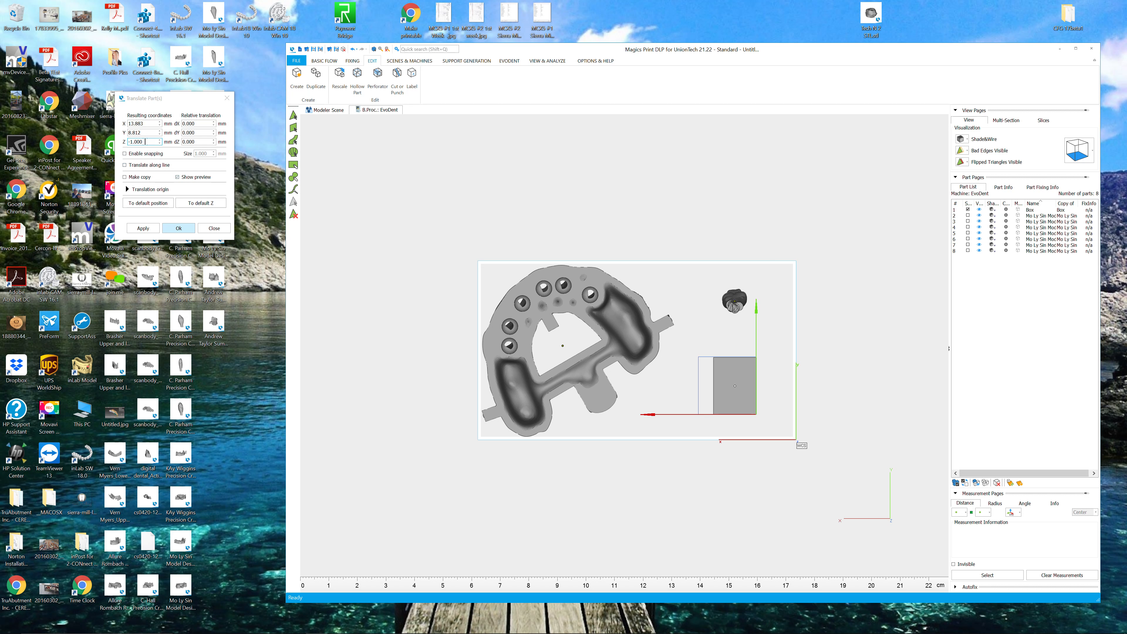
left_click_drag(148, 141, 117, 142)
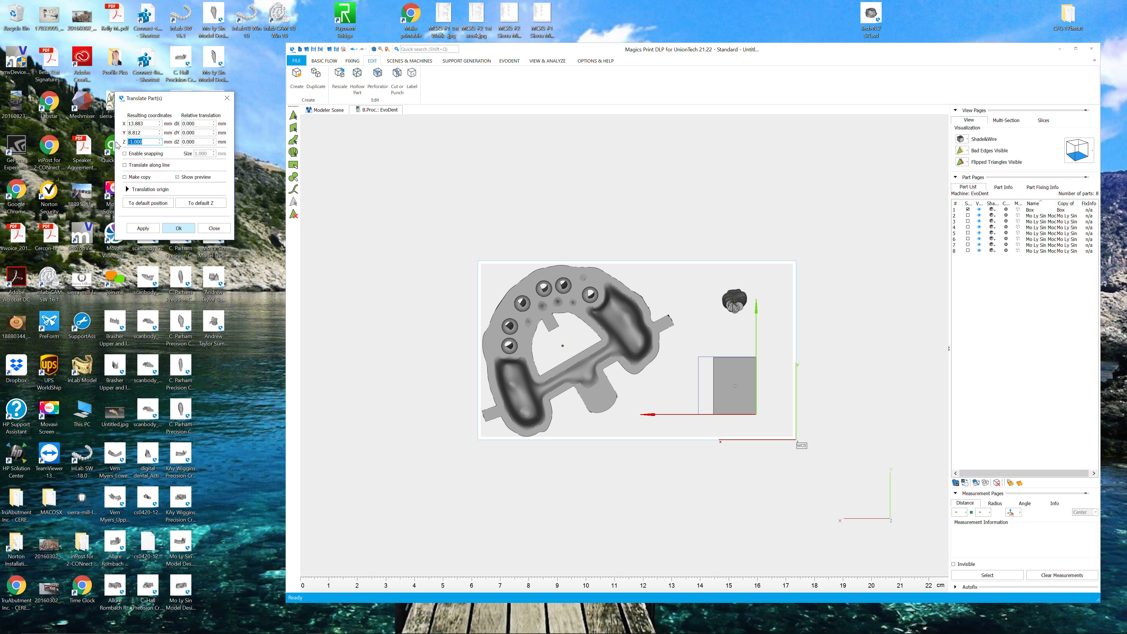
type("0")
left_click(178, 228)
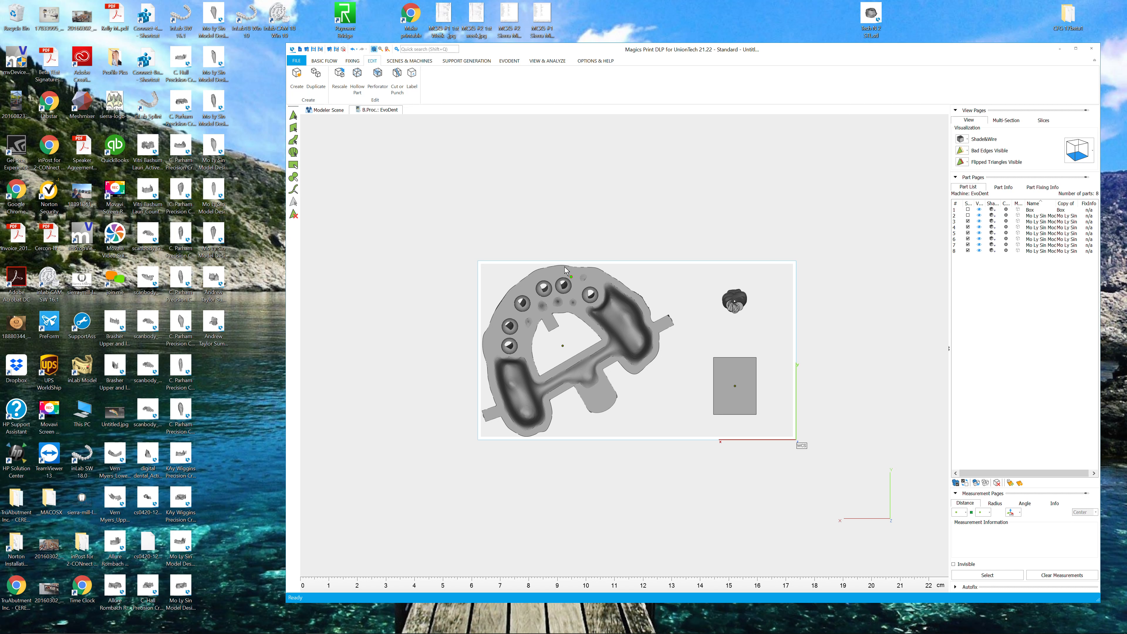
- Raise all the tooth dies together to a Z position of 1.7 mm
key("ctrl+t")
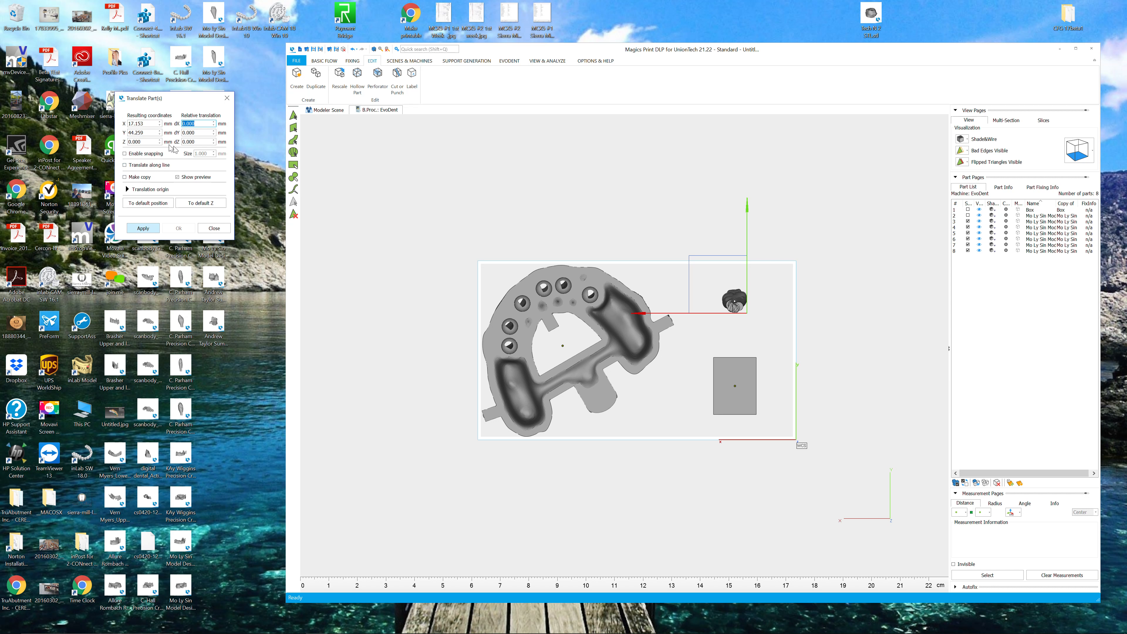
left_click_drag(143, 142, 126, 145)
type("1.")
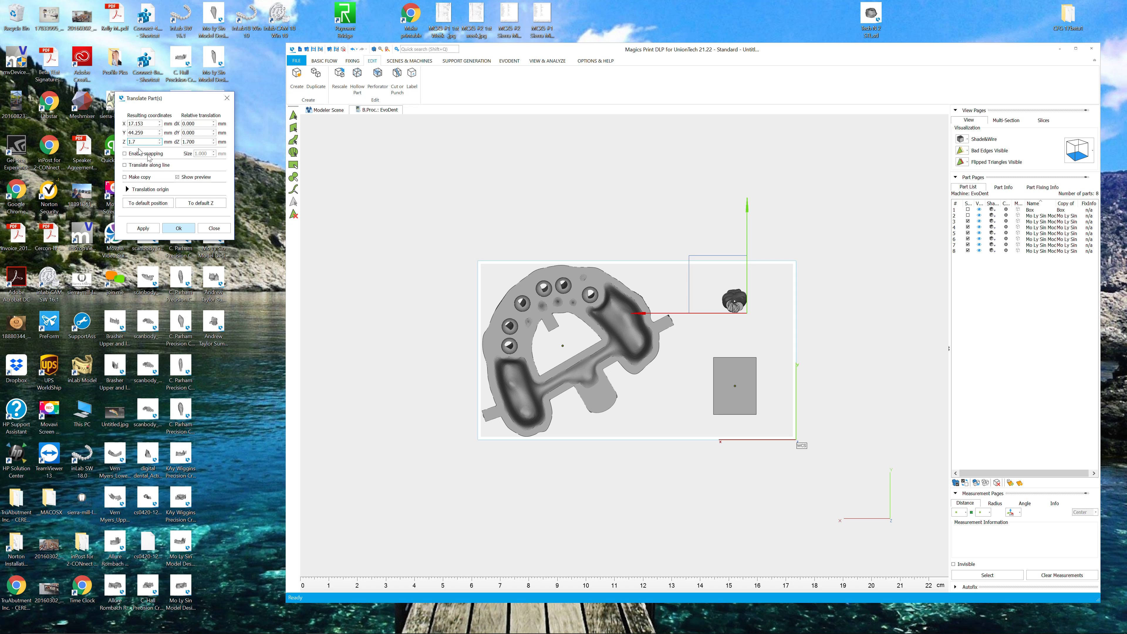
left_click(176, 229)
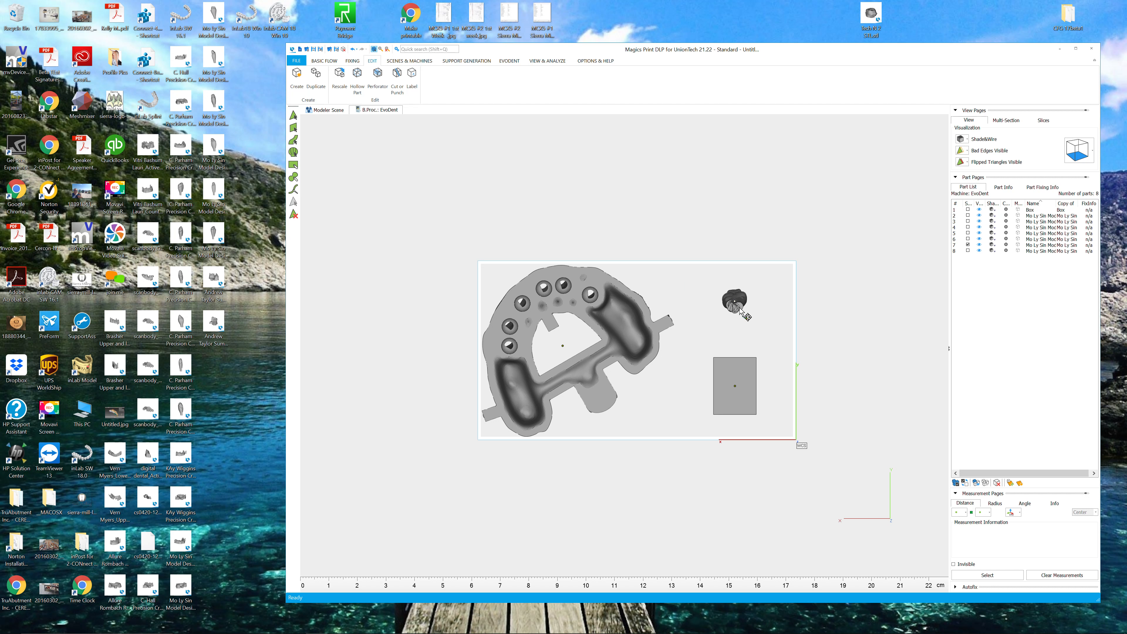
- Place four of the stacked tooth dies individually on the box, in two rows of two
left_click_drag(745, 317, 750, 407)
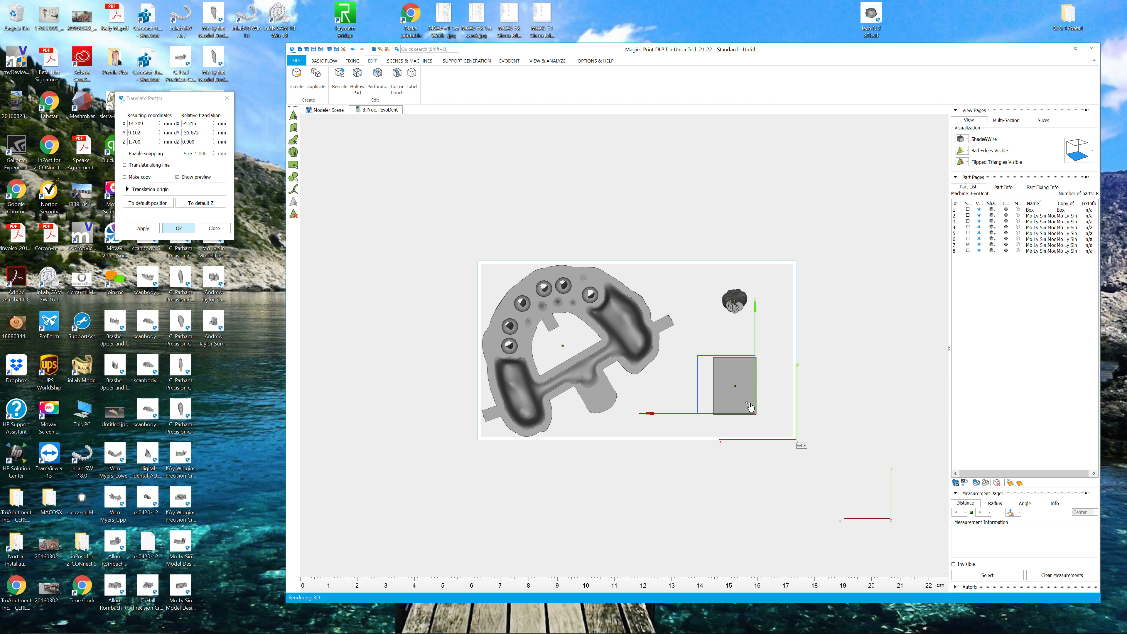
left_click(739, 309)
left_click_drag(739, 309, 729, 410)
left_click(1078, 142)
left_click(516, 306)
left_click_drag(516, 306, 506, 386)
left_click(516, 303)
left_click_drag(516, 304, 532, 378)
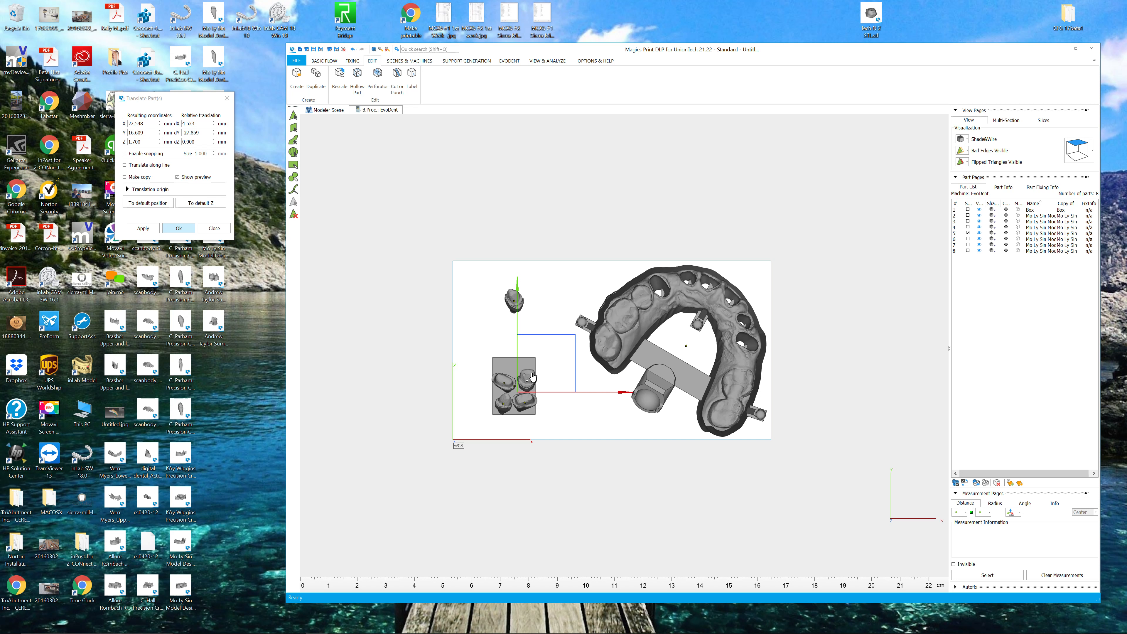
- Place the remaining two tooth dies side by side at the open end of the box
left_click(516, 296)
left_click_drag(516, 297, 502, 356)
left_click(515, 298)
left_click_drag(515, 298, 524, 362)
left_click(772, 386)
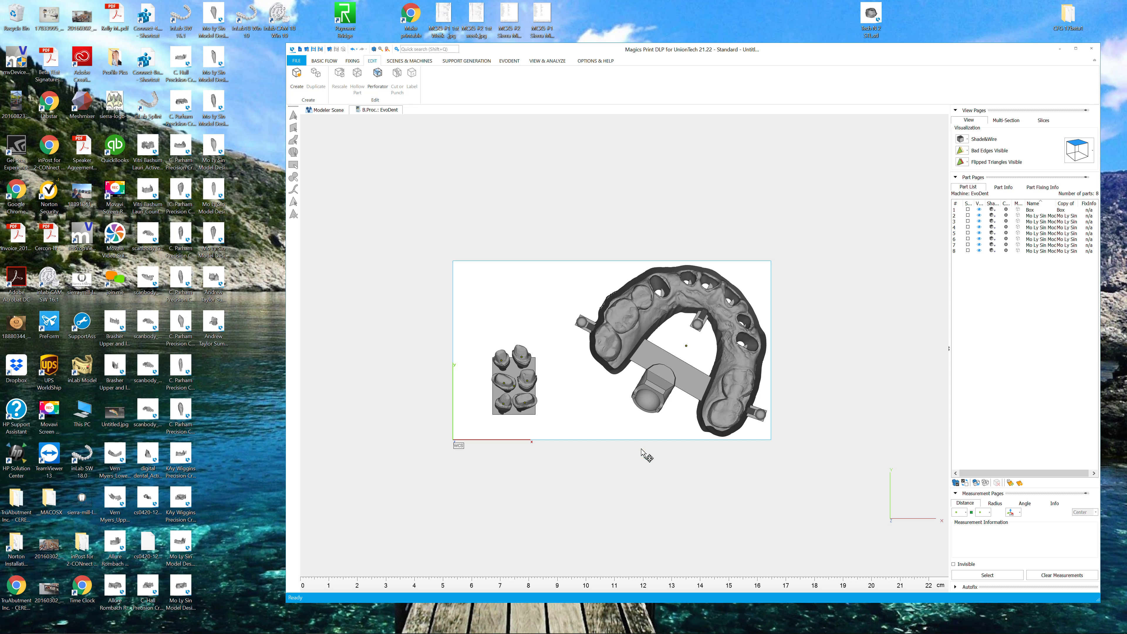
- Fine-tune the position of the corner tooth die so it sits properly on the box
left_click(508, 401)
left_click_drag(507, 404, 509, 403)
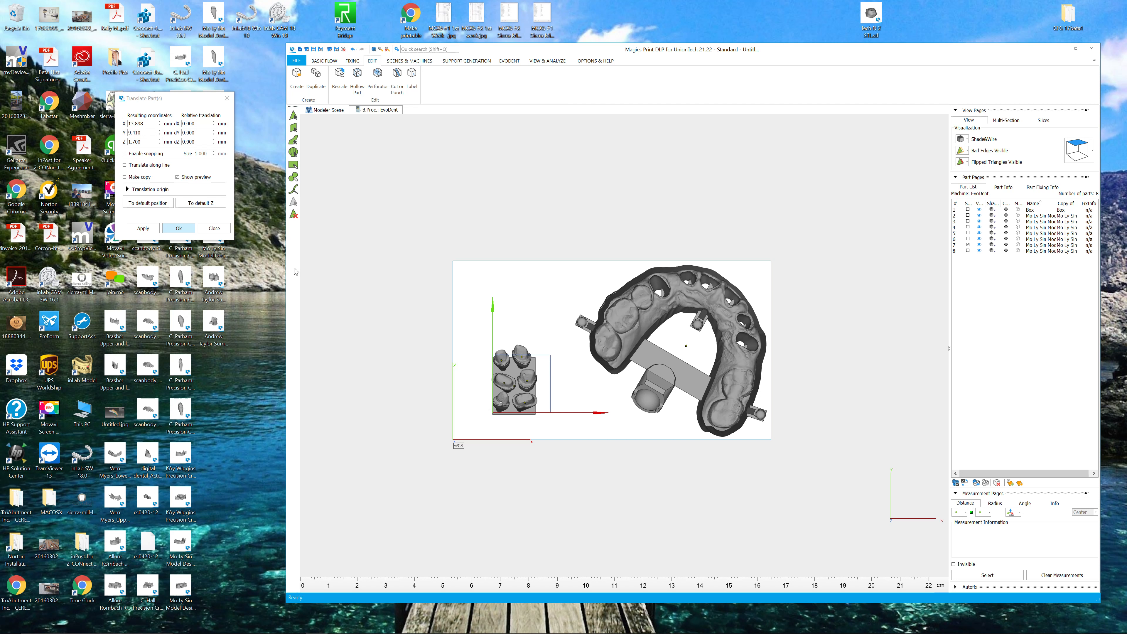
left_click(513, 418)
left_click(515, 414)
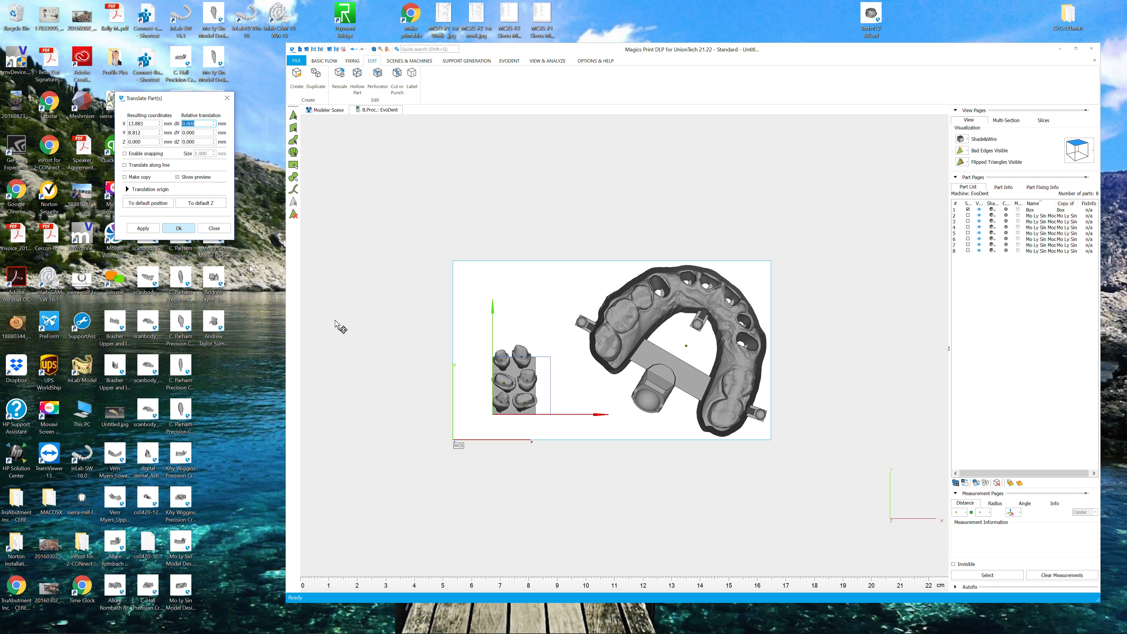
- Select the box together with its six tooth dies and merge them into one part
left_click(563, 431)
left_click(511, 373)
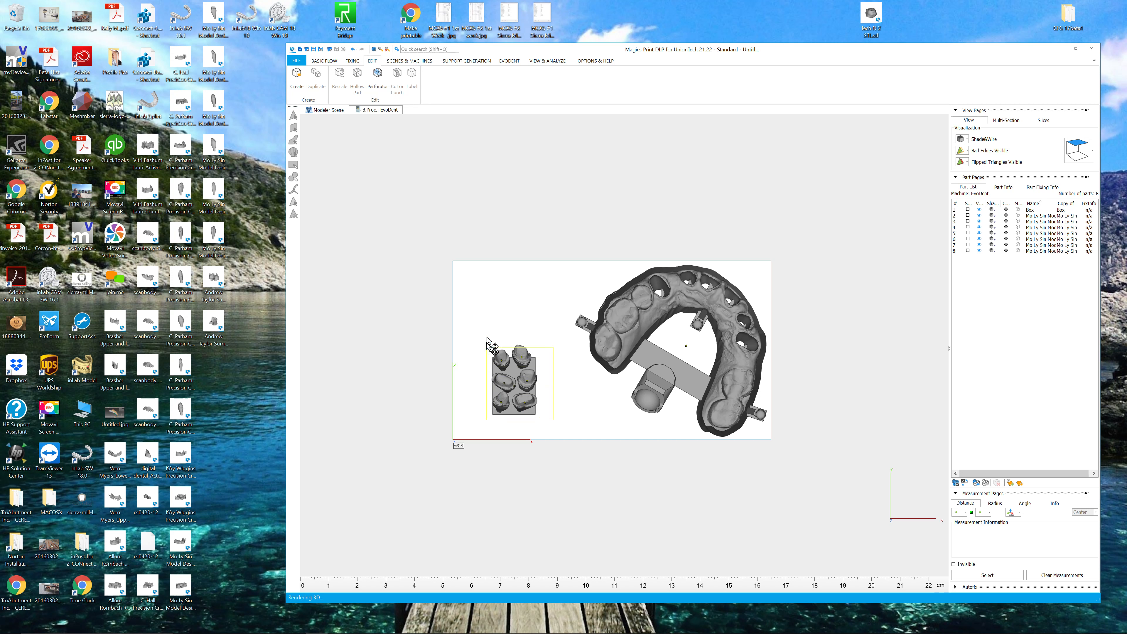
left_click(352, 61)
left_click(425, 79)
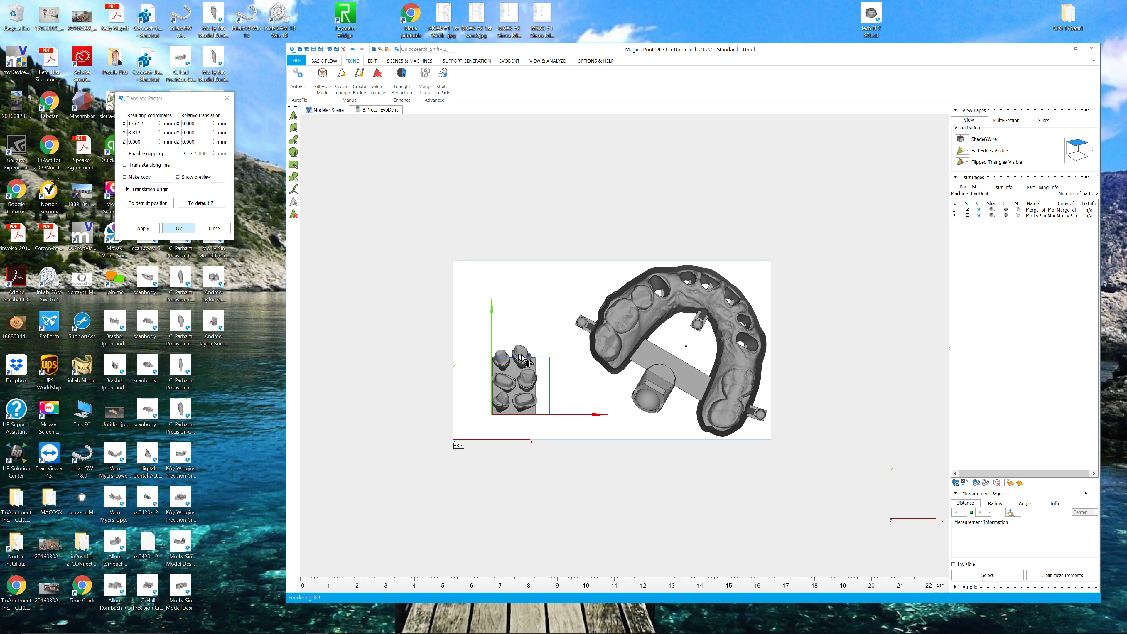
- Select both the merged die block and the arch model on the platform
left_click(599, 429)
left_click_drag(467, 407, 731, 268)
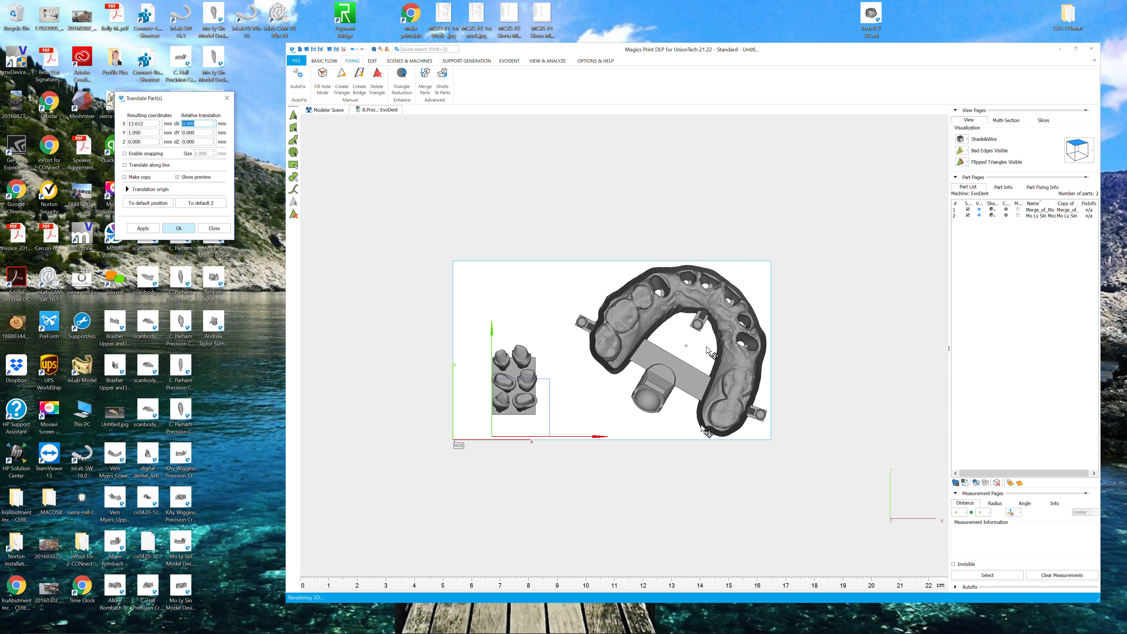